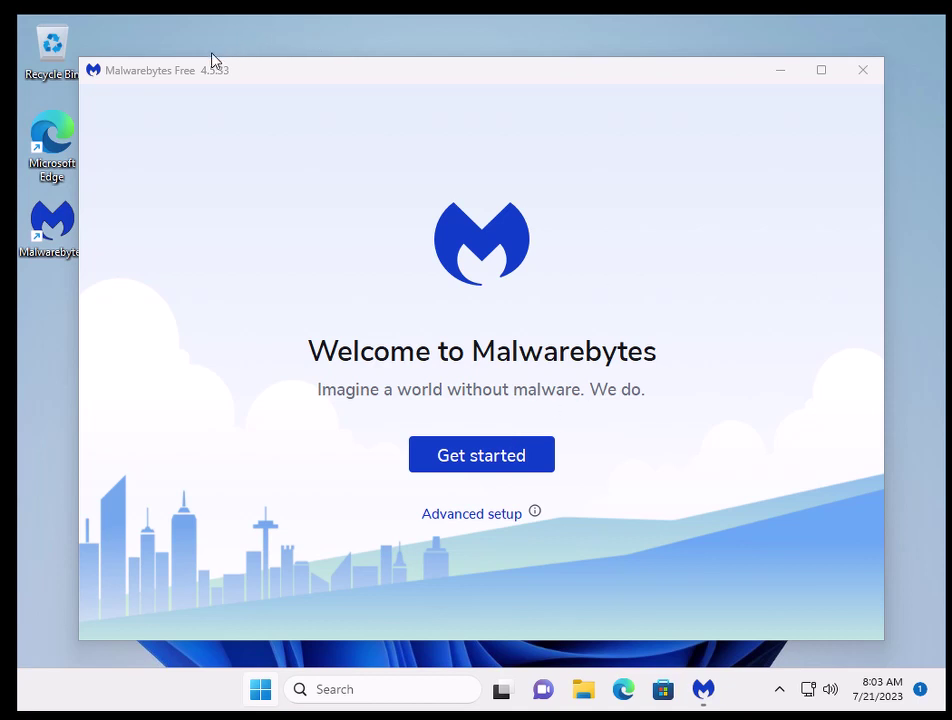
# - Start the Malwarebytes first-run setup and reposition its window so the whole dashboard fits on the desktop
pyautogui.moveTo(186, 78)
pyautogui.mouseDown()
pyautogui.moveTo(210, 127)
pyautogui.moveTo(249, 70)
pyautogui.moveTo(194, 67)
pyautogui.mouseUp()
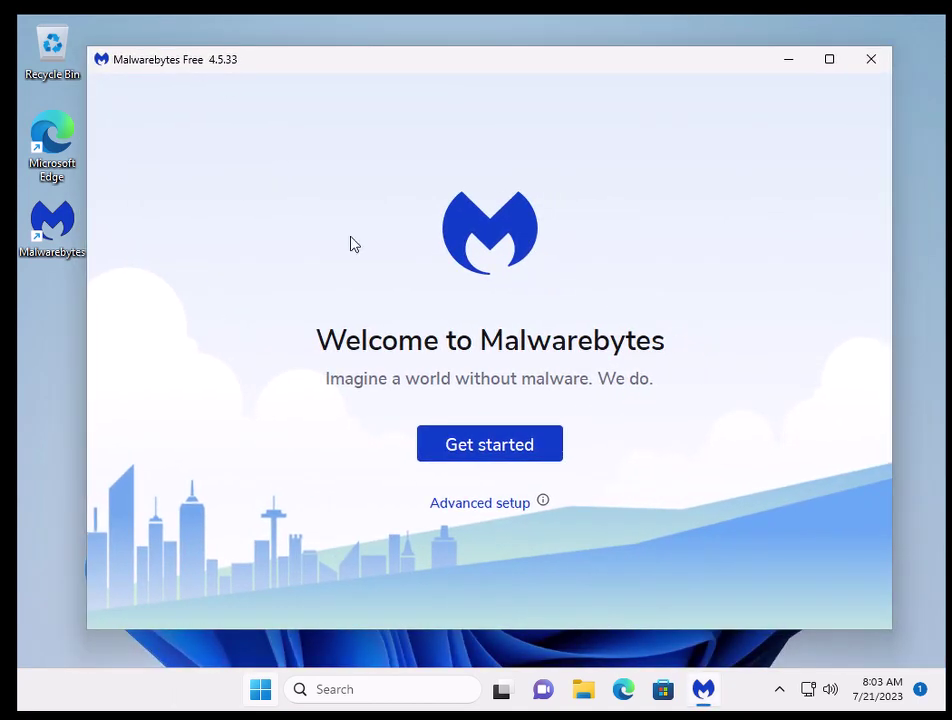
pyautogui.click(485, 440)
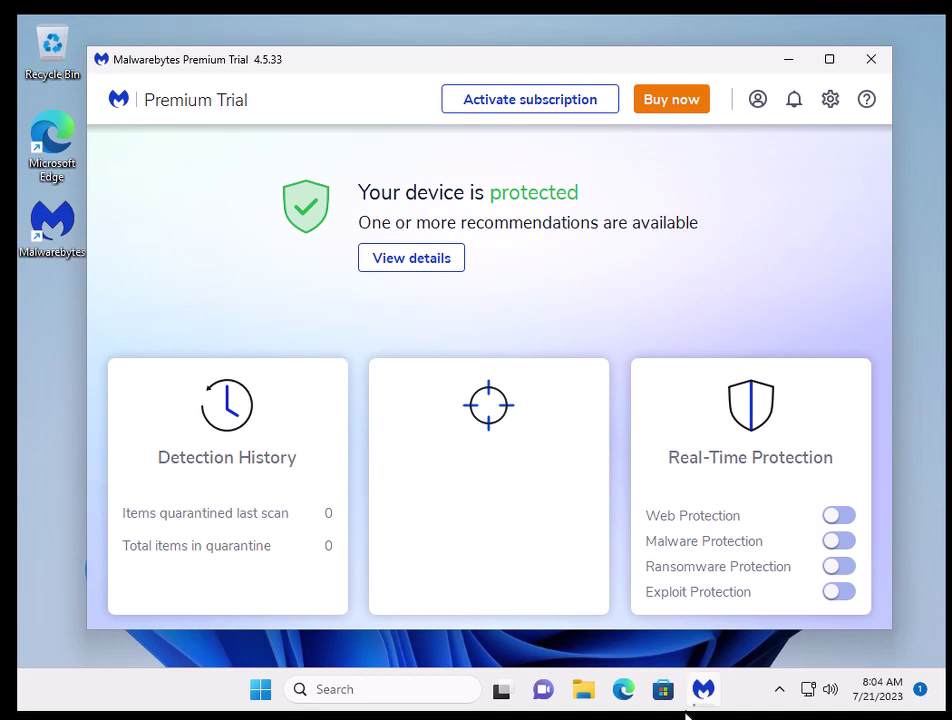
pyautogui.moveTo(699, 709)
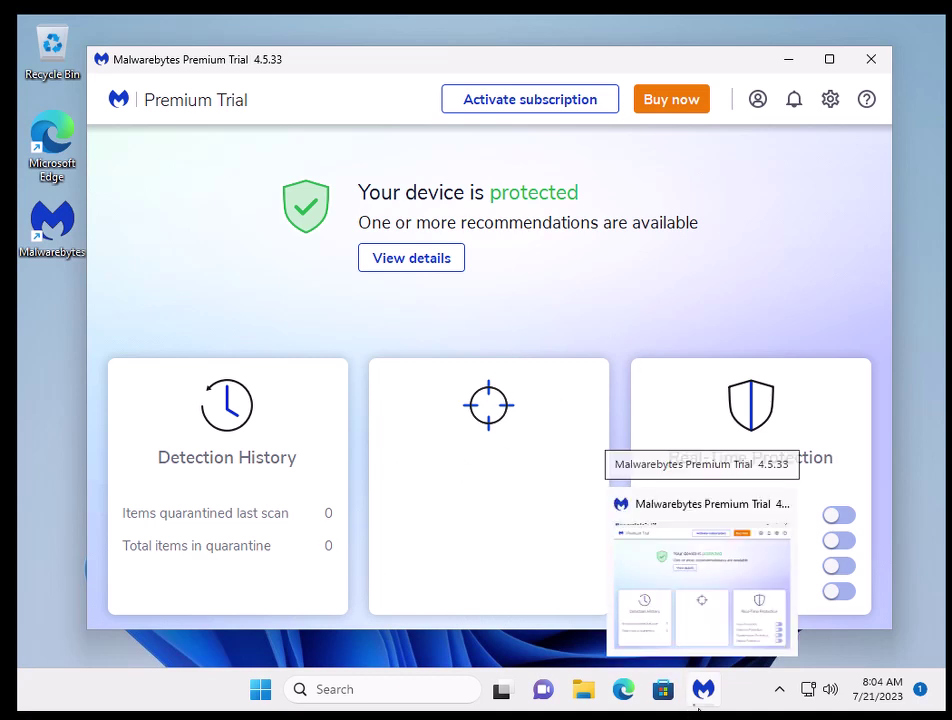
pyautogui.click(688, 642)
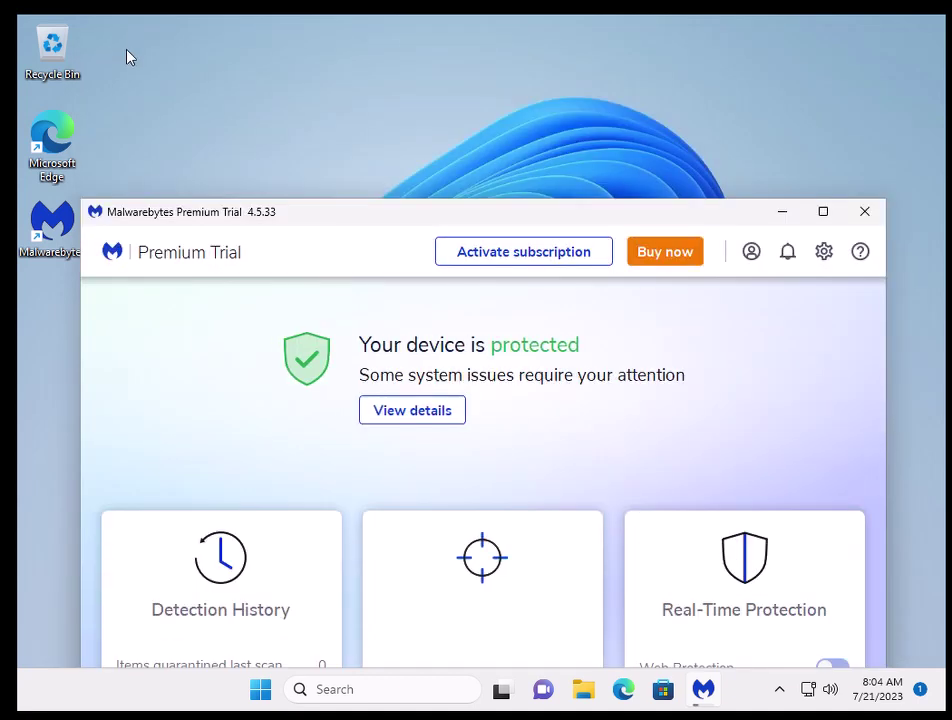
pyautogui.moveTo(183, 221); pyautogui.dragTo(178, 62)
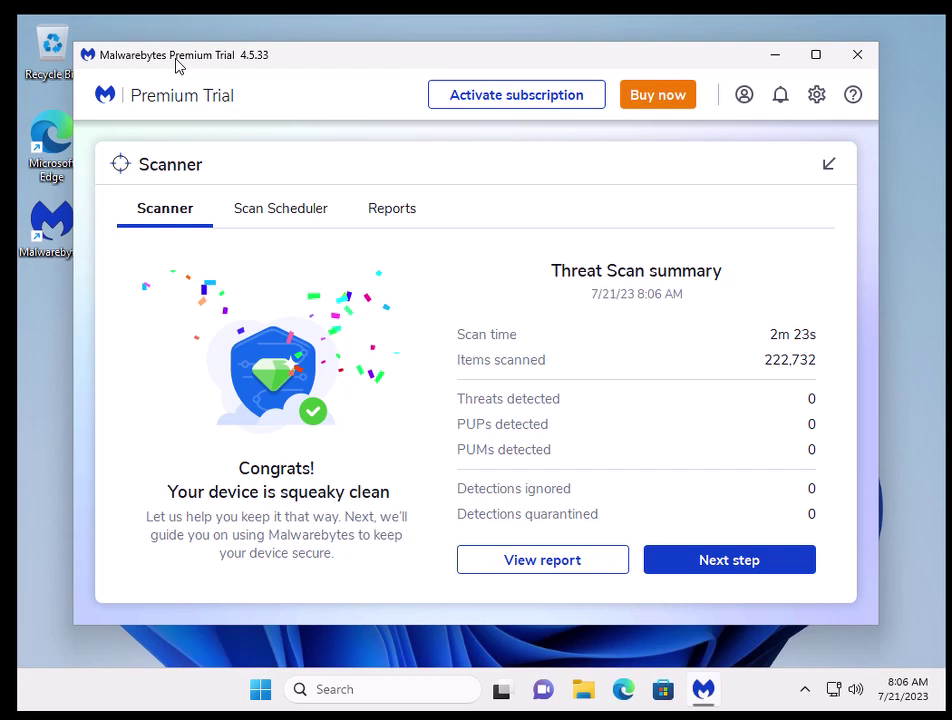
# - Finish the steps after the threat scan by continuing the free trial, then collapse the scanner and close Malwarebytes
pyautogui.click(755, 561)
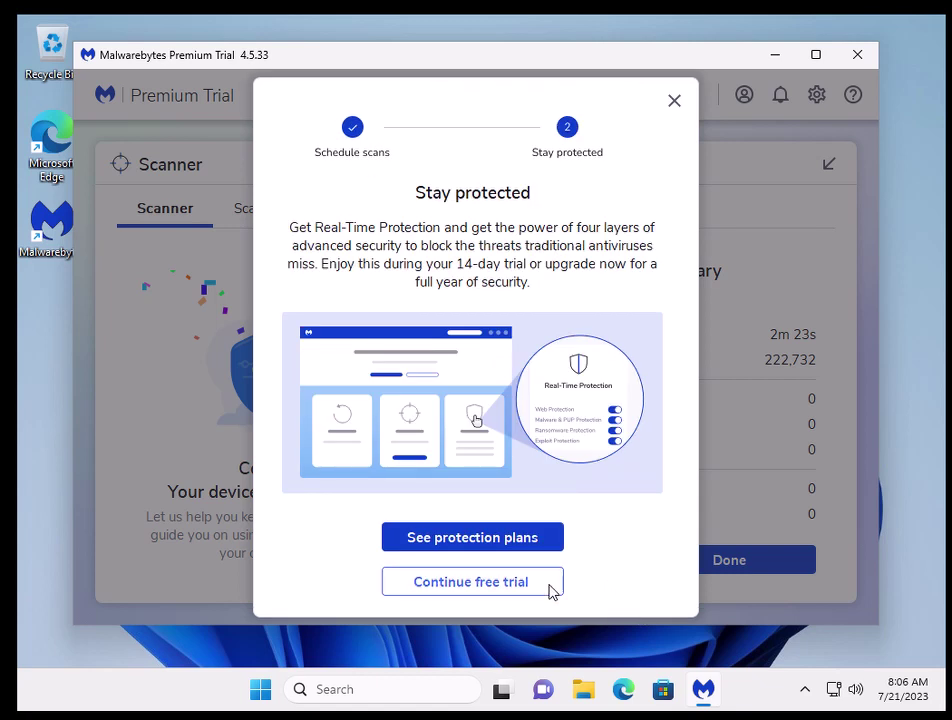
pyautogui.click(478, 582)
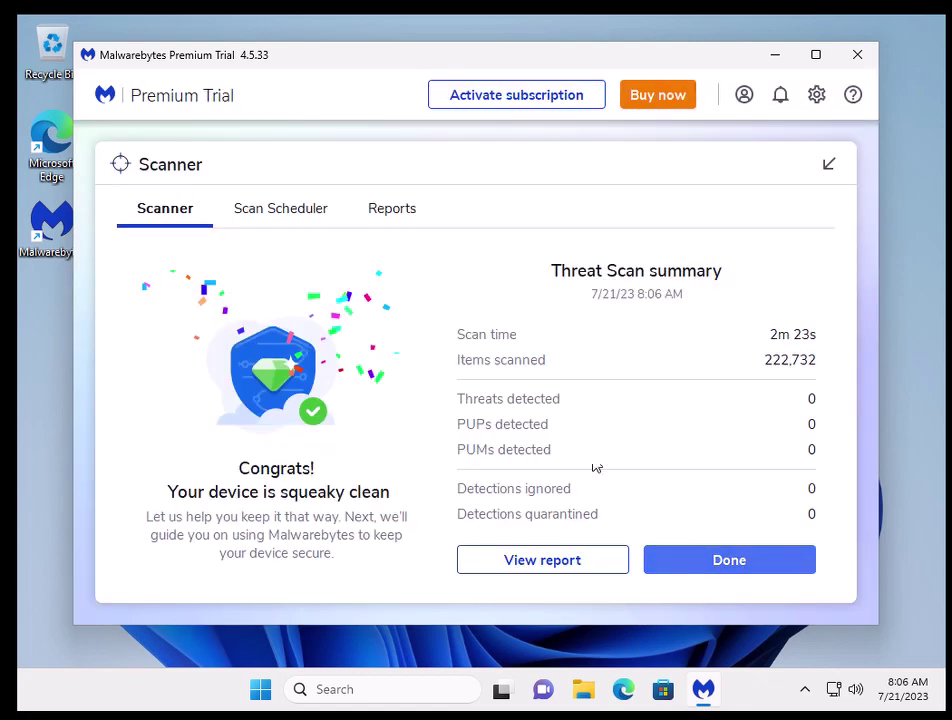
pyautogui.click(829, 163)
pyautogui.click(866, 58)
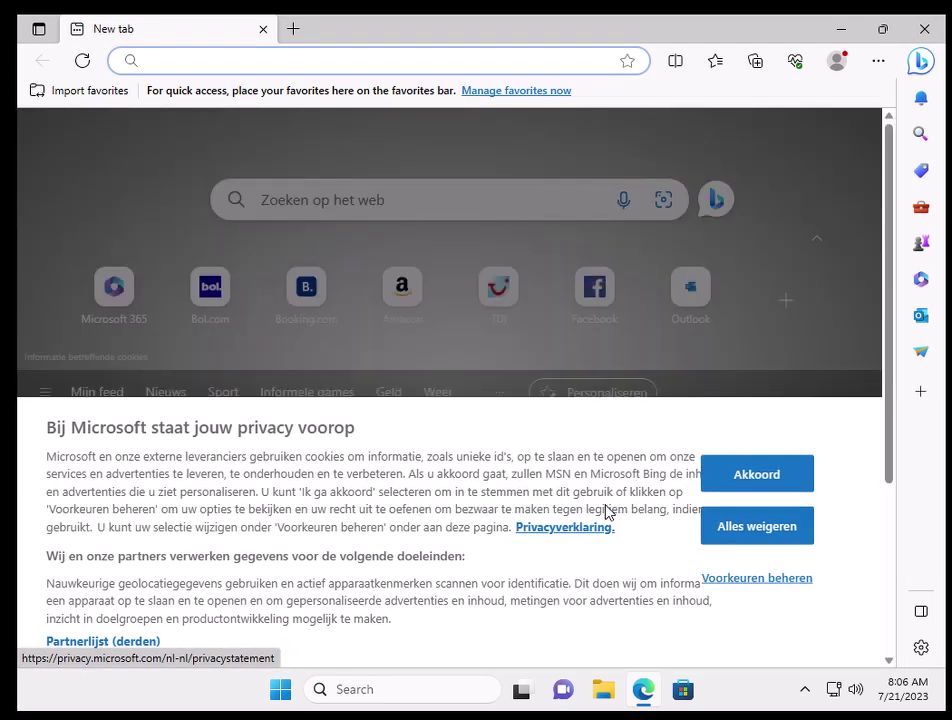
# - In Microsoft Edge, search the web for "chrome web store", accept the cookies and open the Chrome Web Store
pyautogui.write('chrome webs')
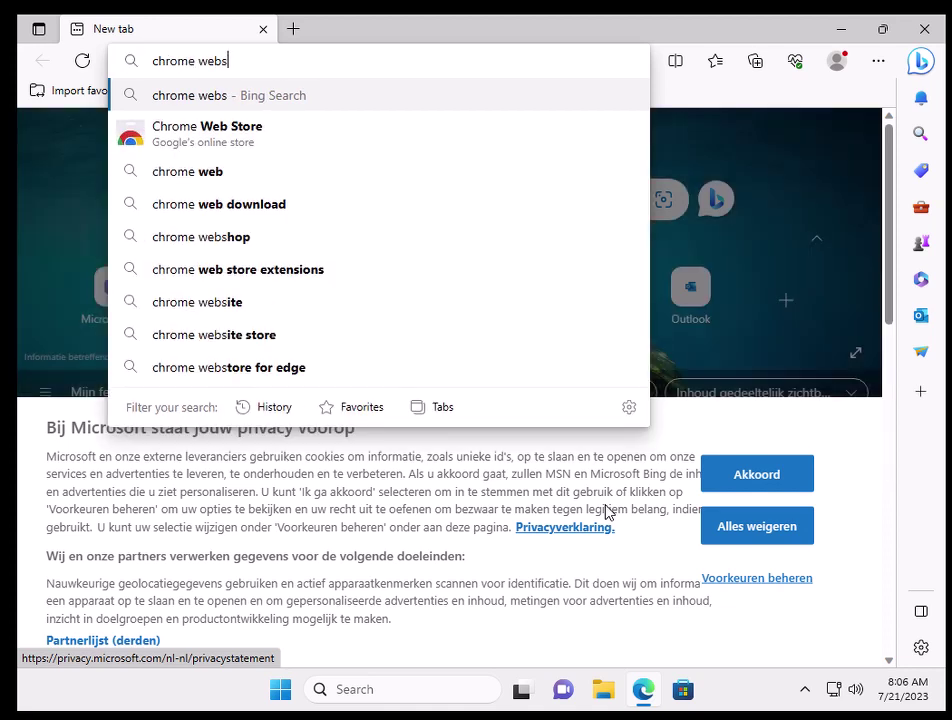
pyautogui.press('BackSpace')
pyautogui.write('sto')
pyautogui.press('Return')
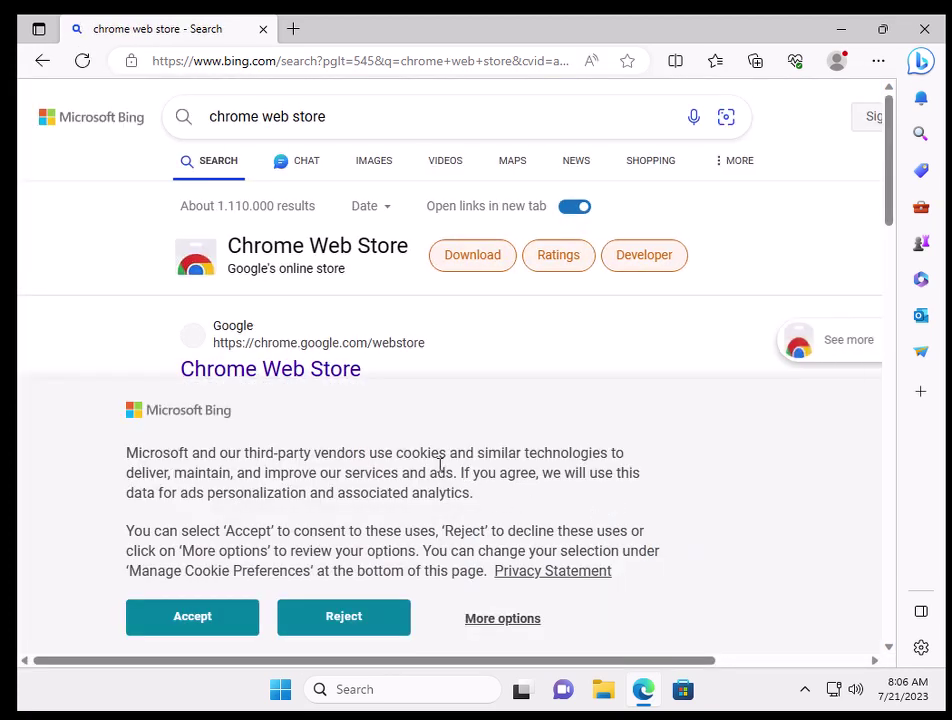
pyautogui.click(172, 621)
pyautogui.click(283, 368)
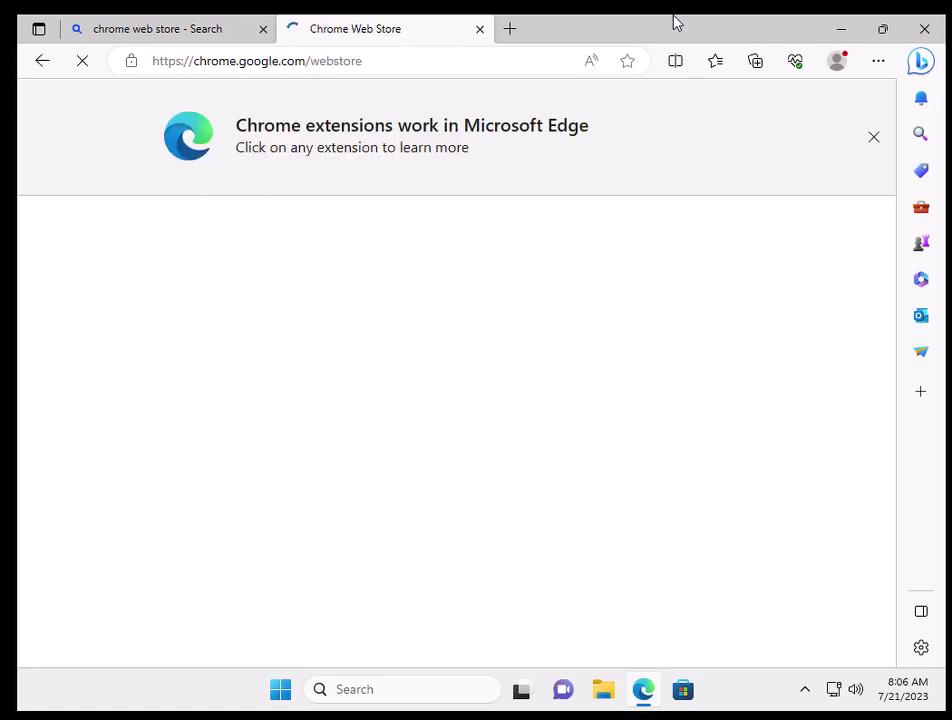
pyautogui.click(874, 137)
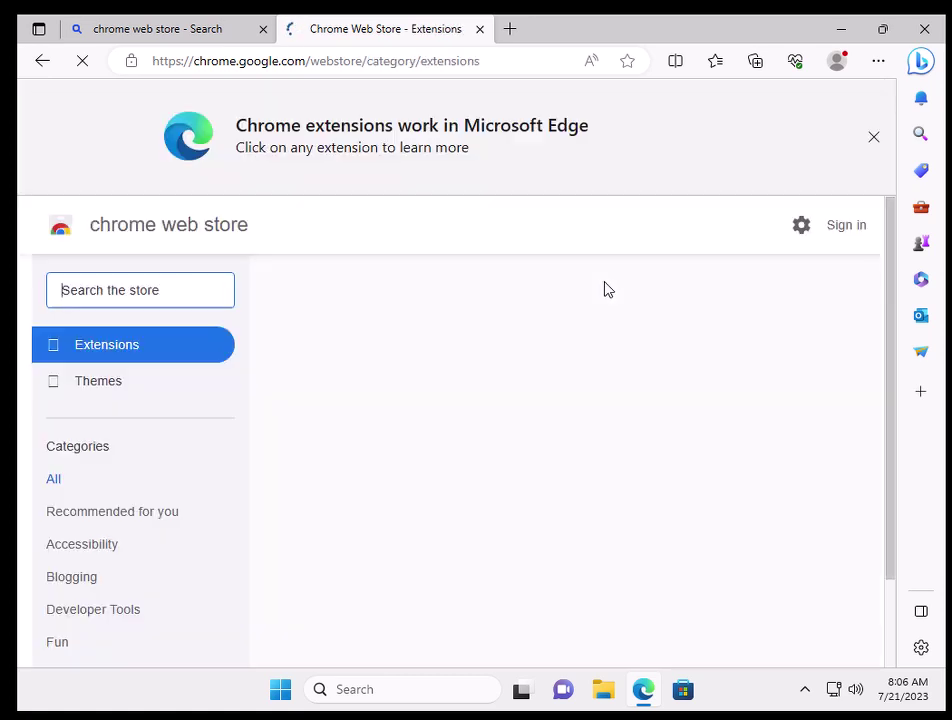
# - Search the Chrome Web Store for "scrnli screen recorder"
pyautogui.click(104, 285)
pyautogui.write('scnli s')
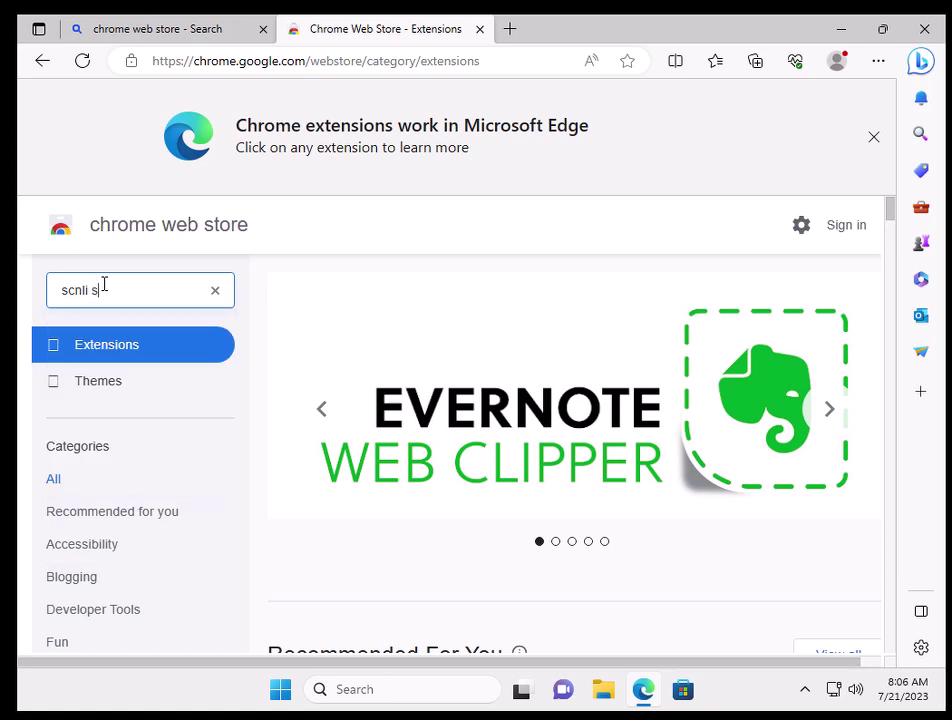
pyautogui.write('creen reco')
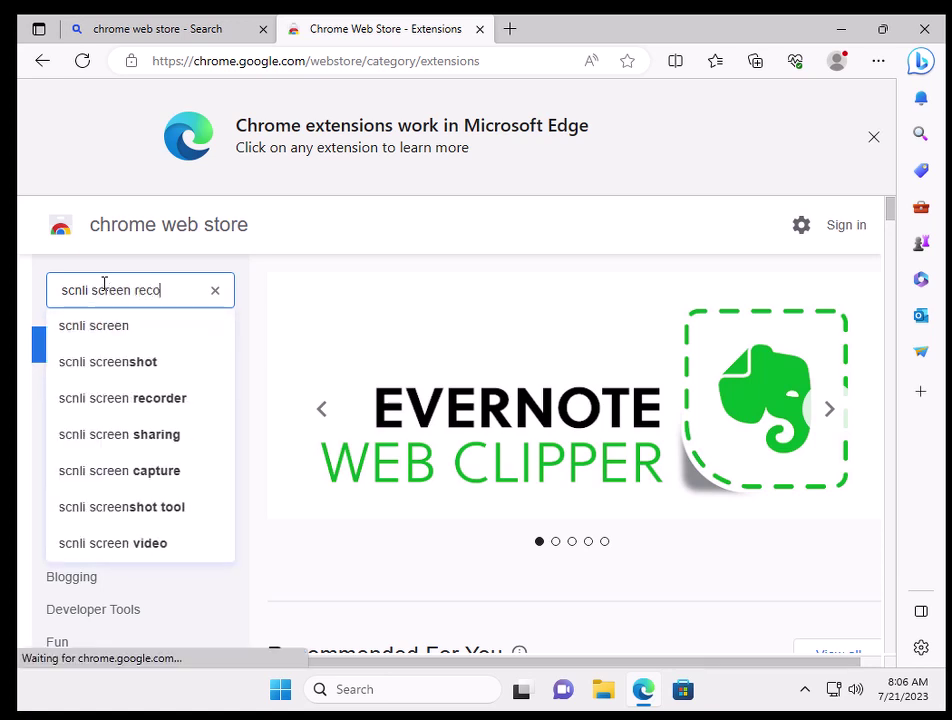
pyautogui.write('rder')
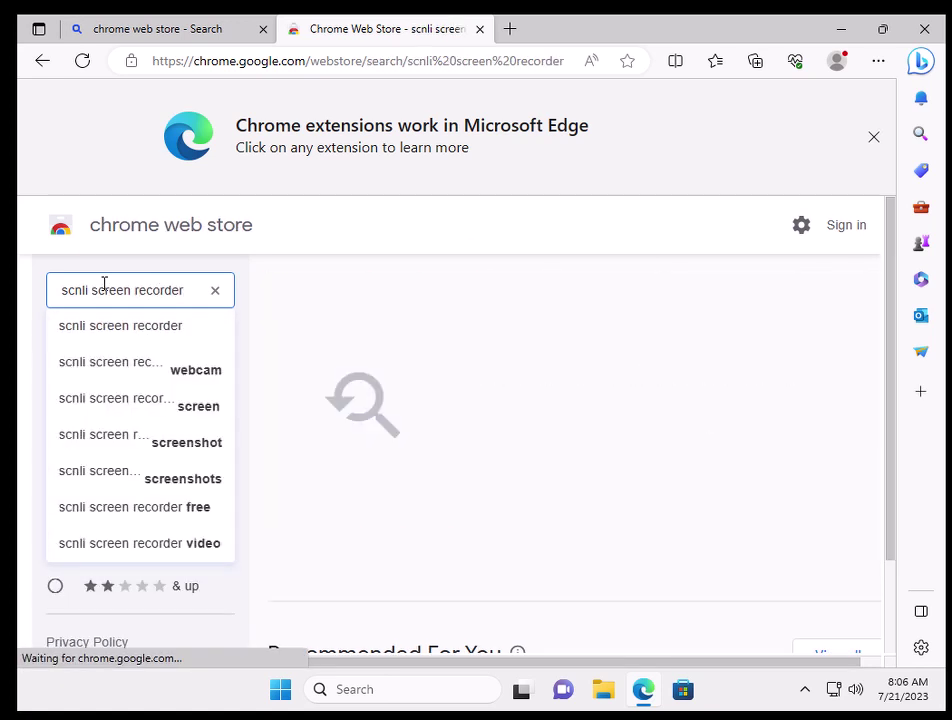
pyautogui.rightClick(81, 289)
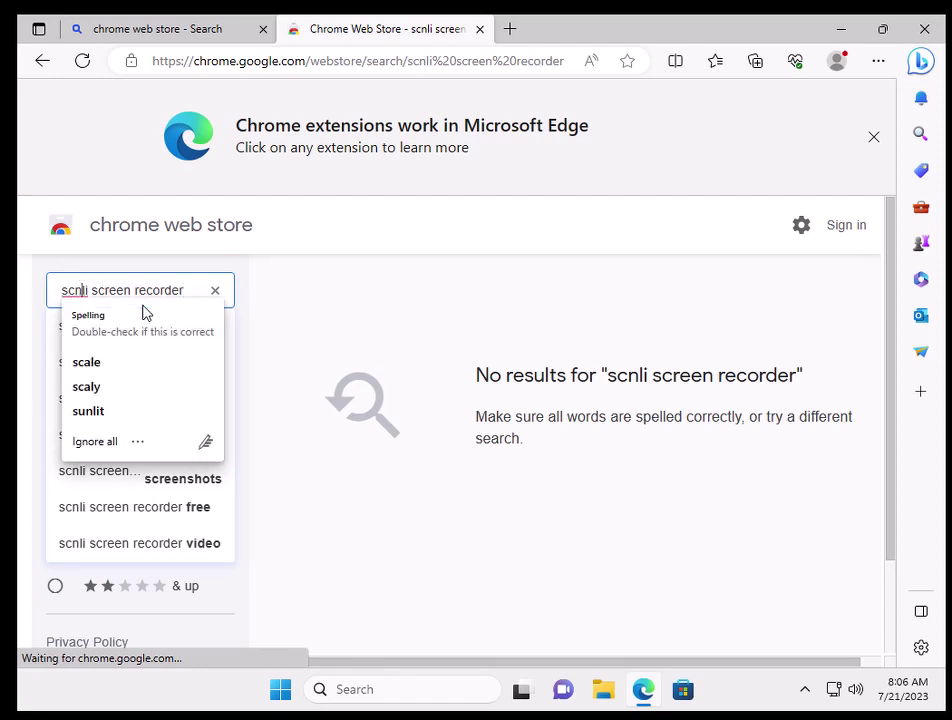
pyautogui.press('Escape')
pyautogui.write('r')
pyautogui.press('Return')
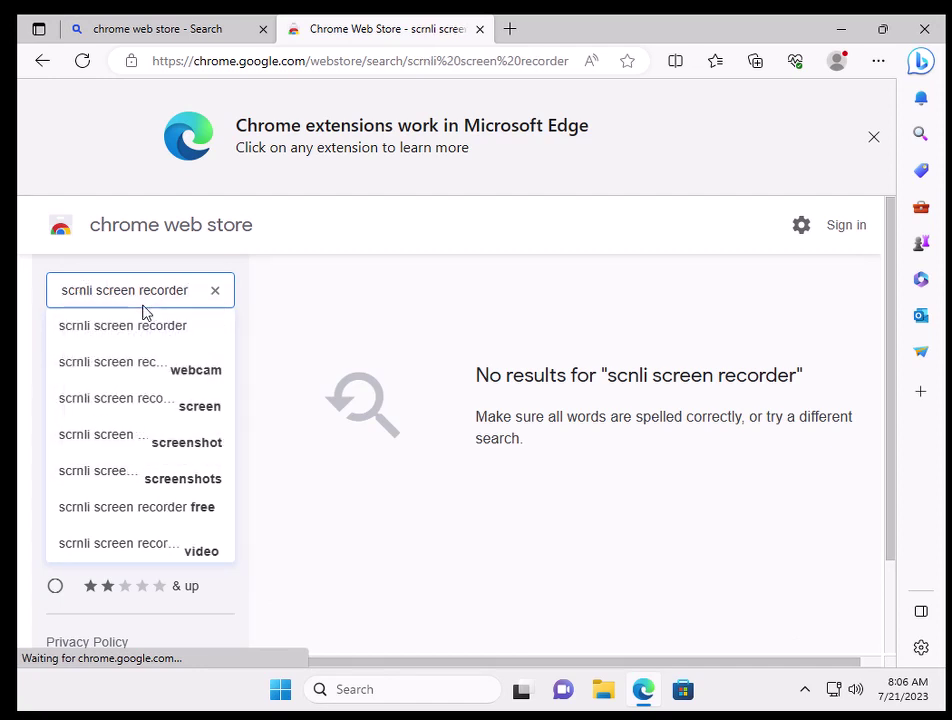
# - Install the Scrnli Screen Recorder & Screen Capture App extension, allowing extensions from other stores, and close the extension's tabs
pyautogui.click(418, 520)
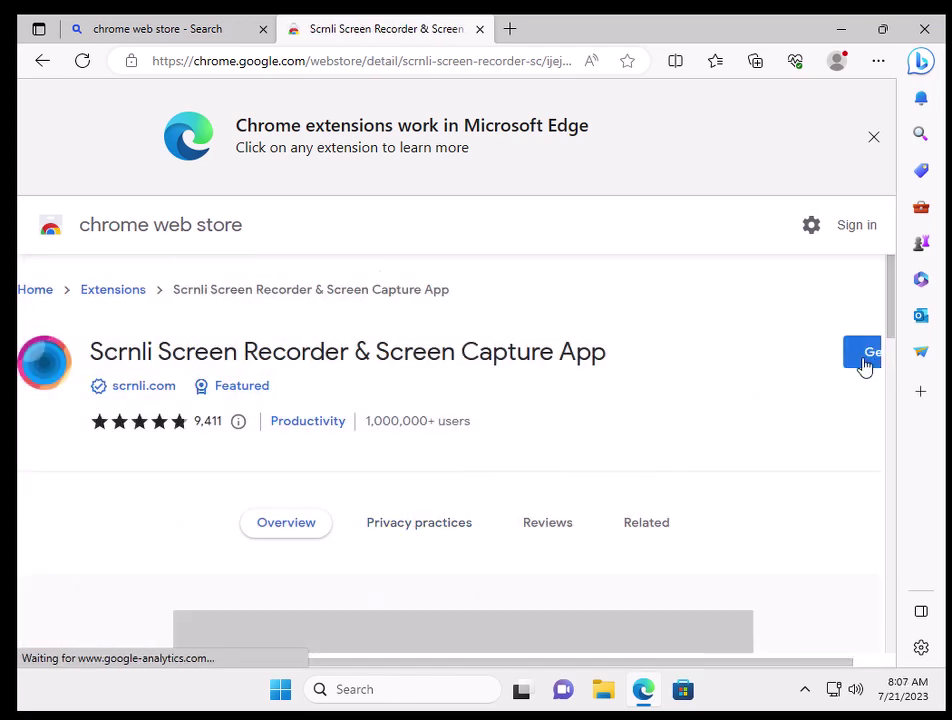
pyautogui.click(860, 363)
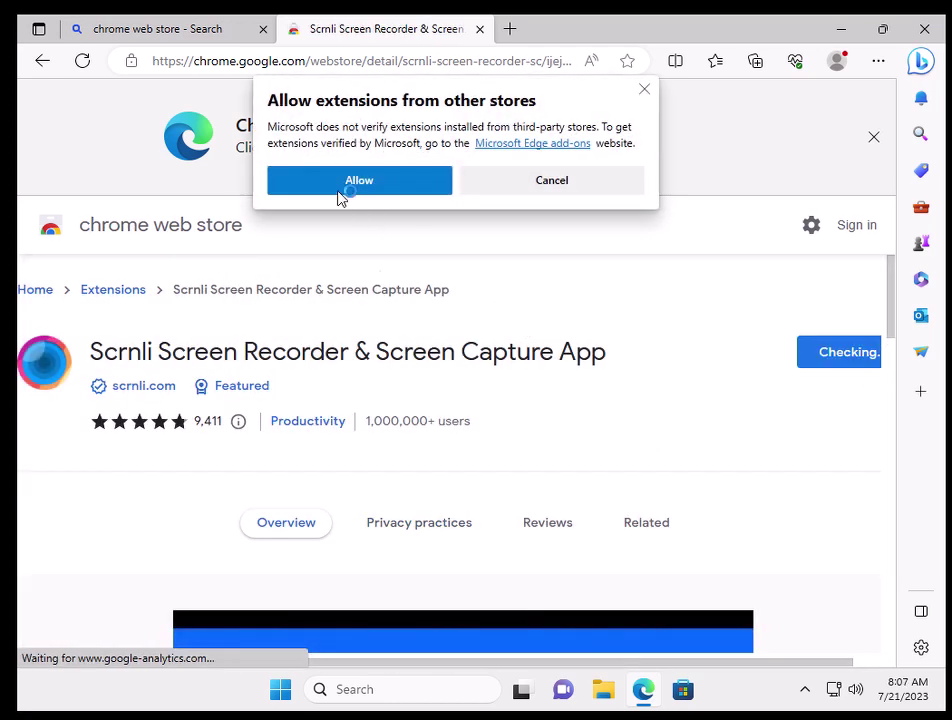
pyautogui.click(333, 188)
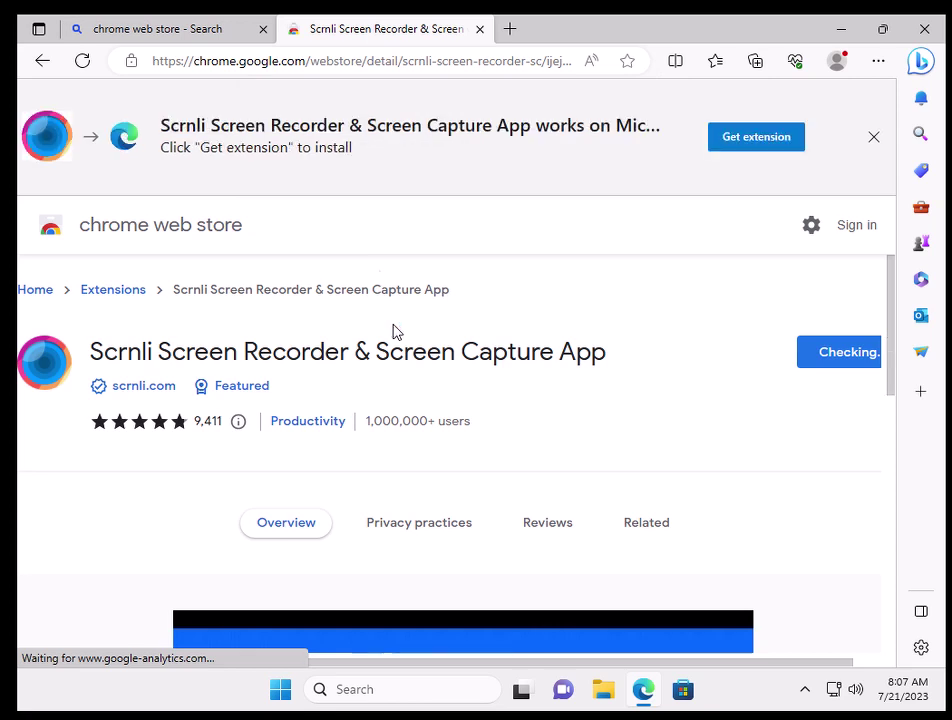
pyautogui.click(478, 254)
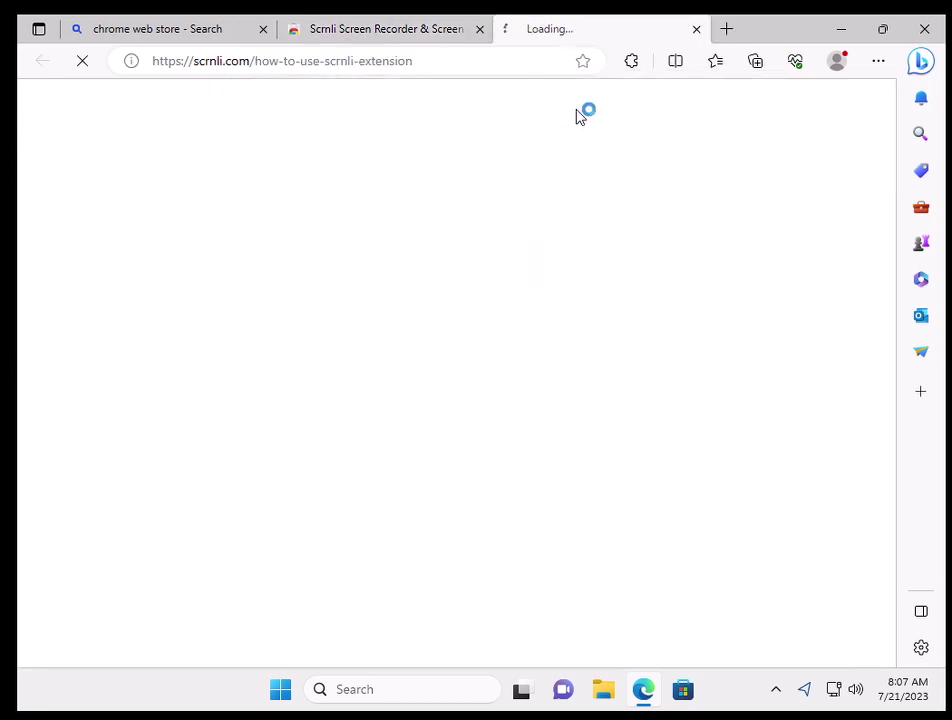
pyautogui.click(696, 29)
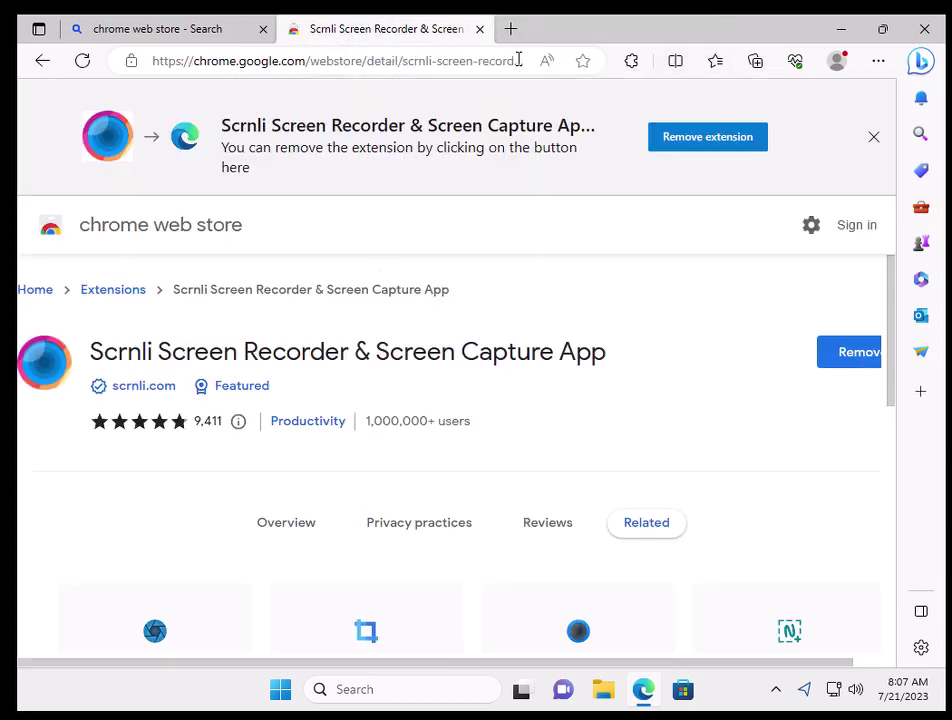
pyautogui.click(478, 29)
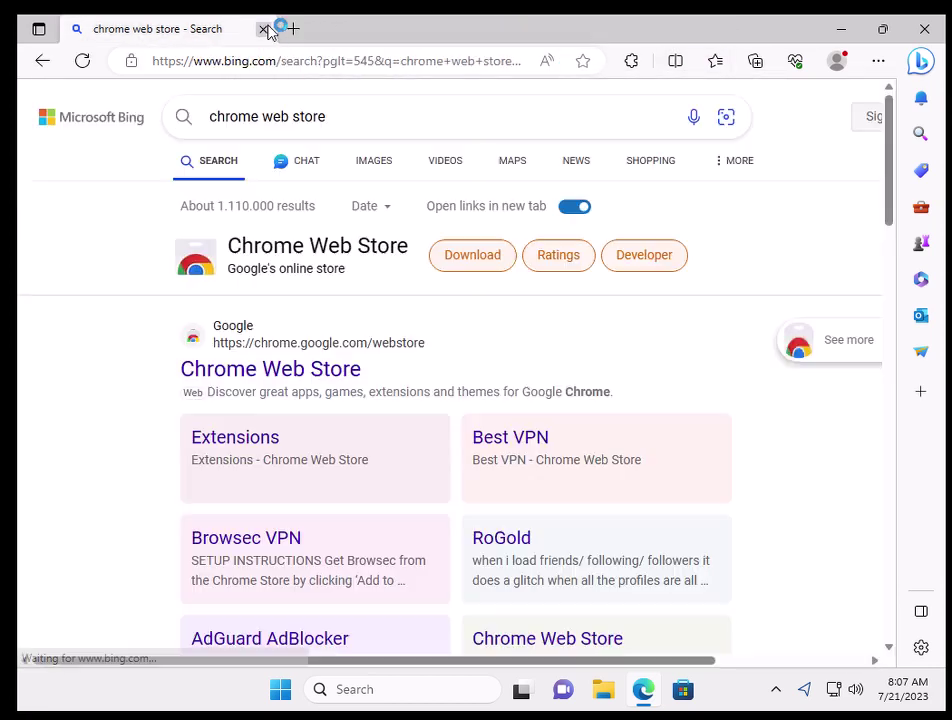
# - Check the video recording options of the installed Scrnli extension, then close the browser
pyautogui.click(878, 62)
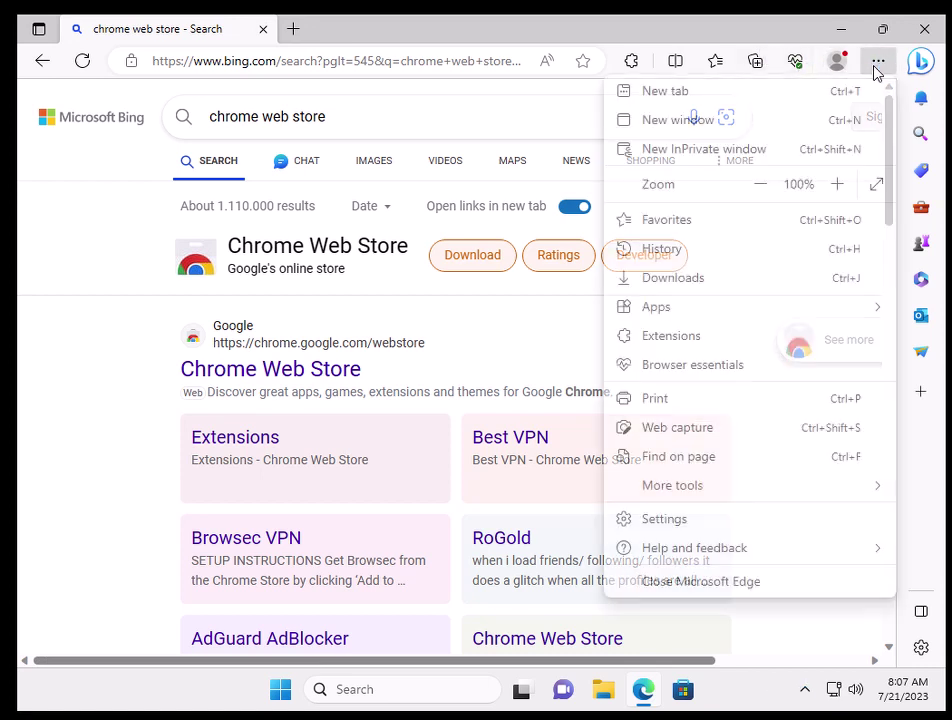
pyautogui.click(650, 338)
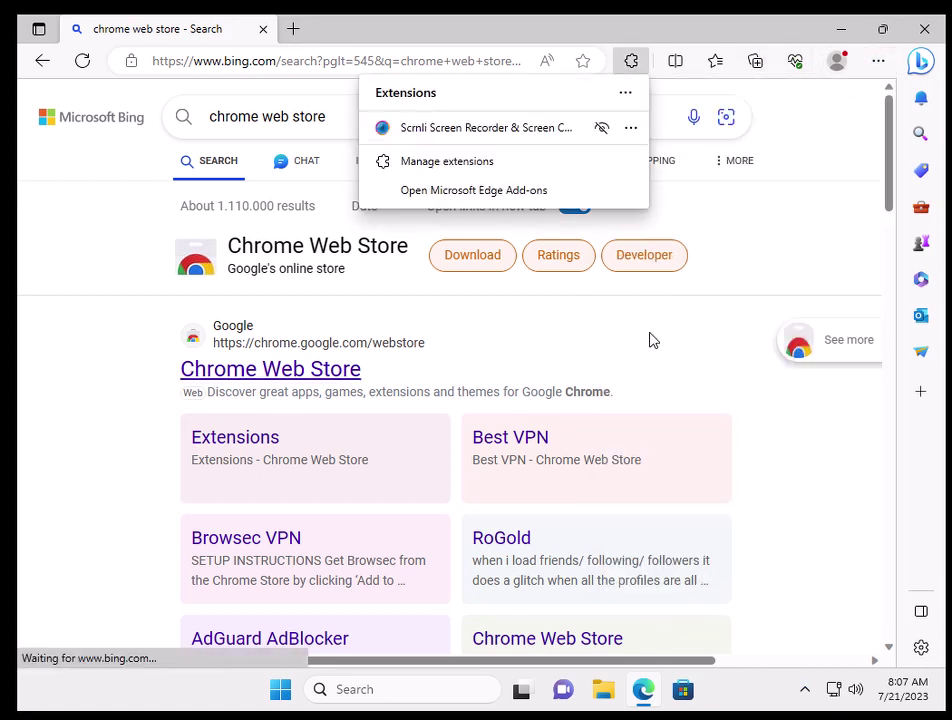
pyautogui.click(470, 130)
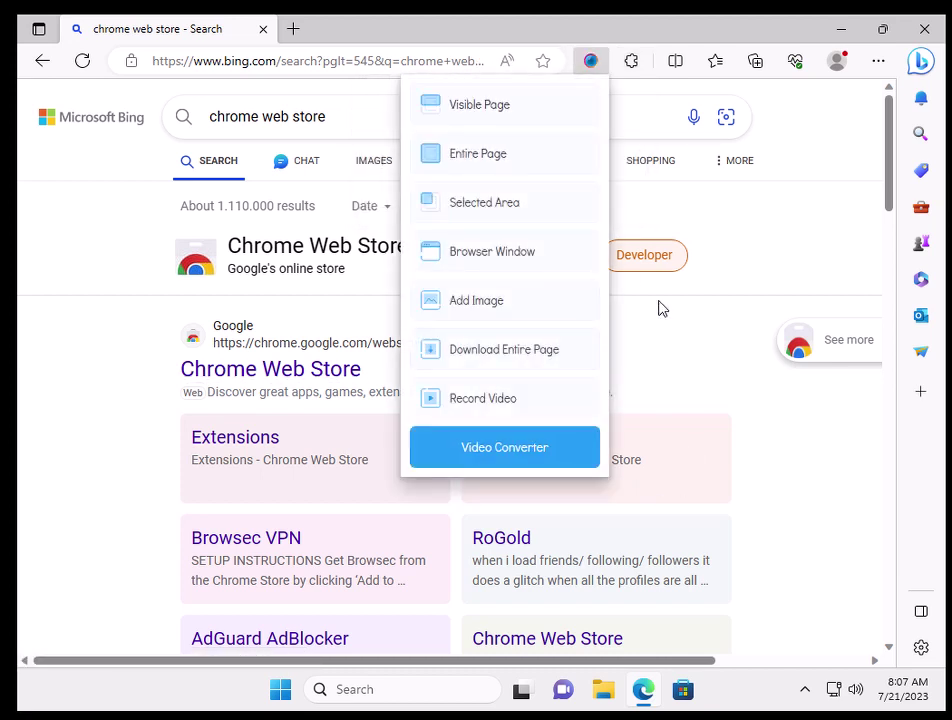
pyautogui.click(501, 414)
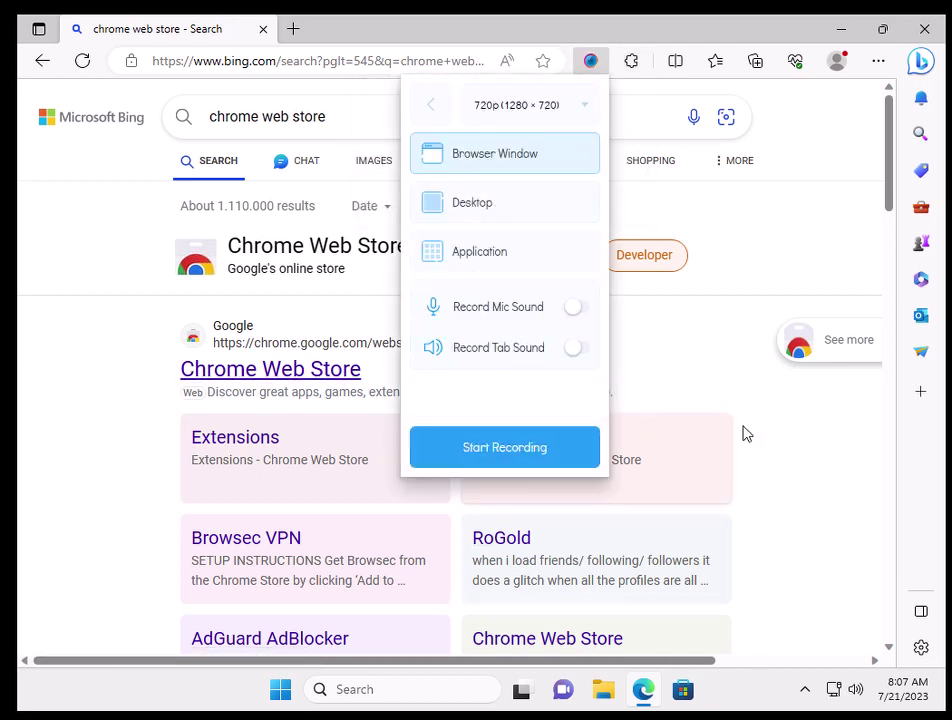
pyautogui.click(811, 490)
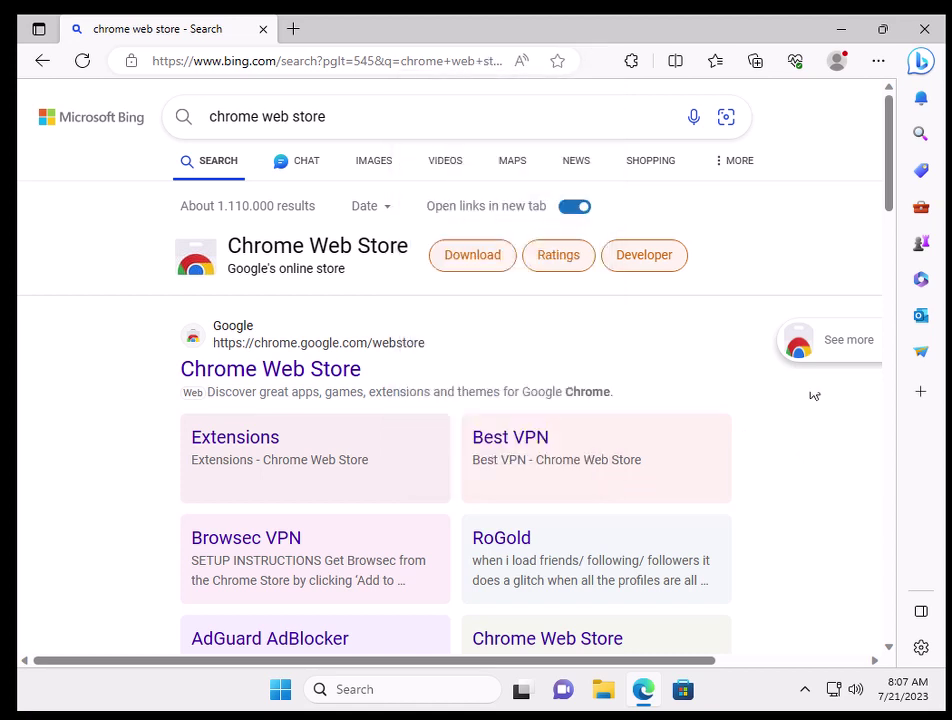
pyautogui.click(924, 28)
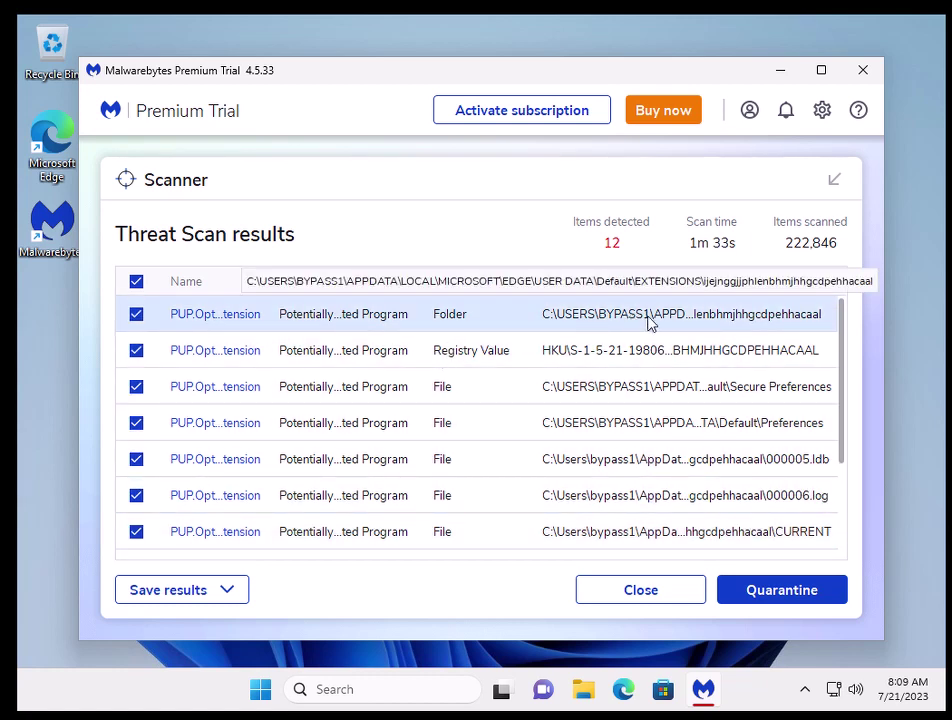
# - In Malwarebytes, examine the names, object types and locations of the items listed in the Threat Scan results
pyautogui.scroll(-3, 587, 361)
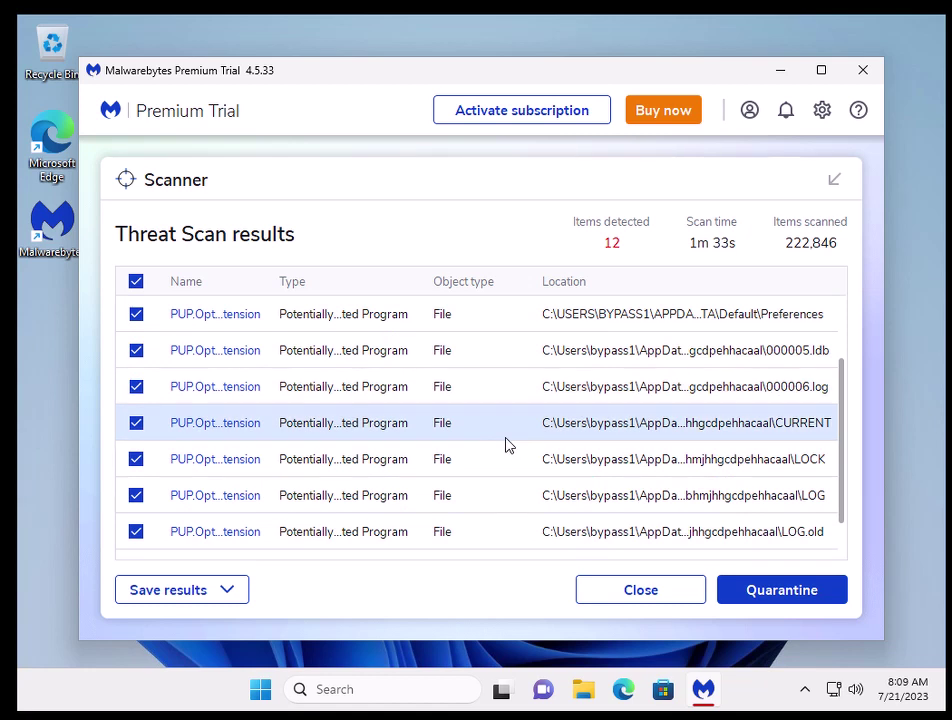
pyautogui.scroll(1, 506, 444)
pyautogui.scroll(-2, 506, 444)
pyautogui.scroll(1, 506, 444)
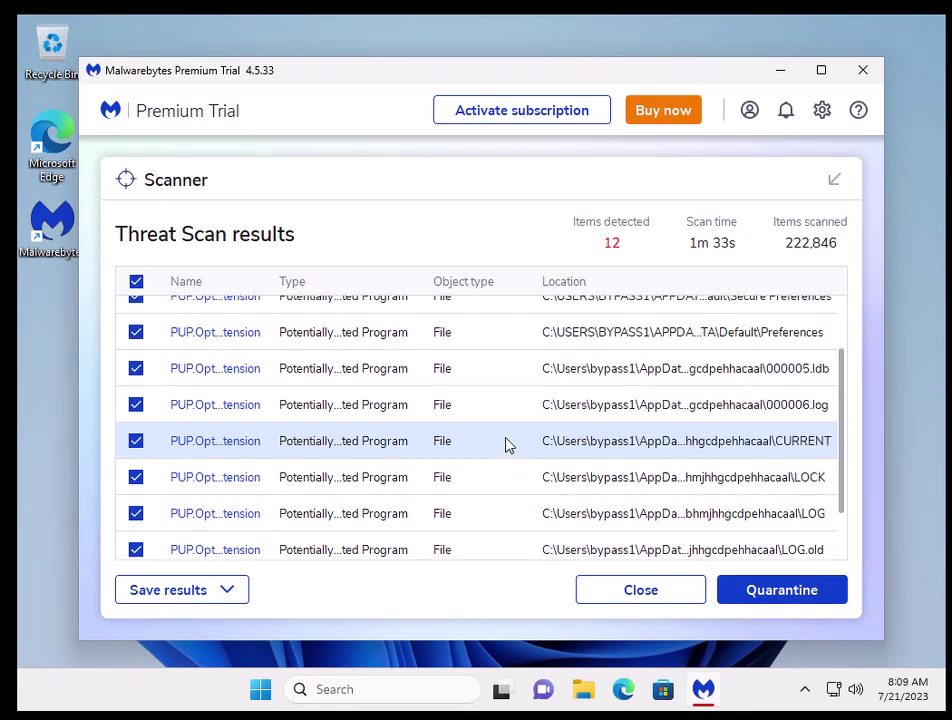
pyautogui.scroll(-2, 506, 444)
pyautogui.scroll(2, 506, 444)
pyautogui.scroll(1, 506, 444)
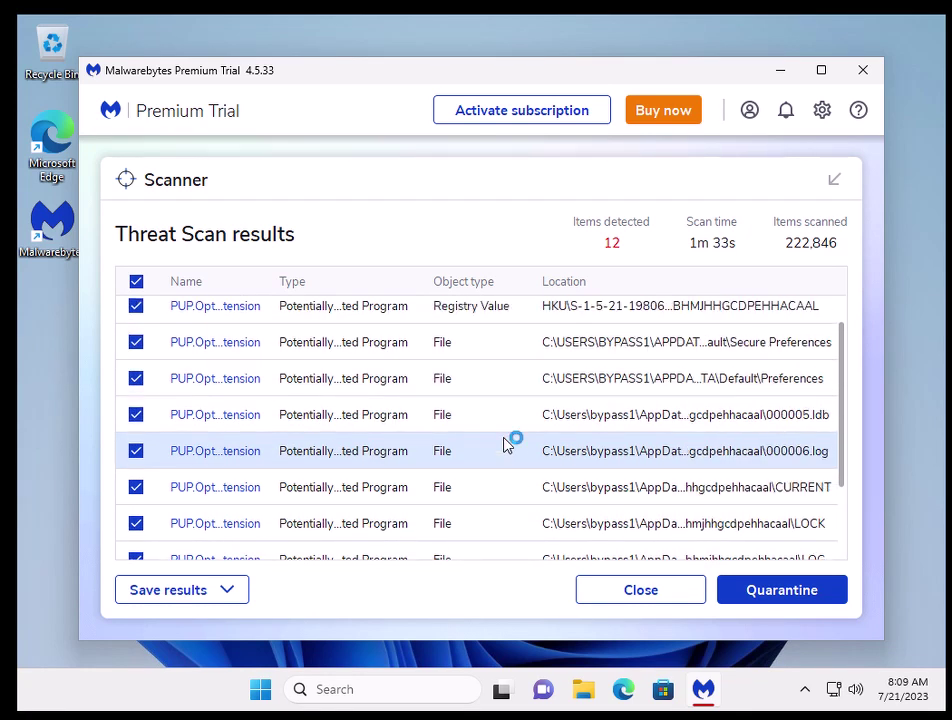
pyautogui.scroll(-3, 506, 444)
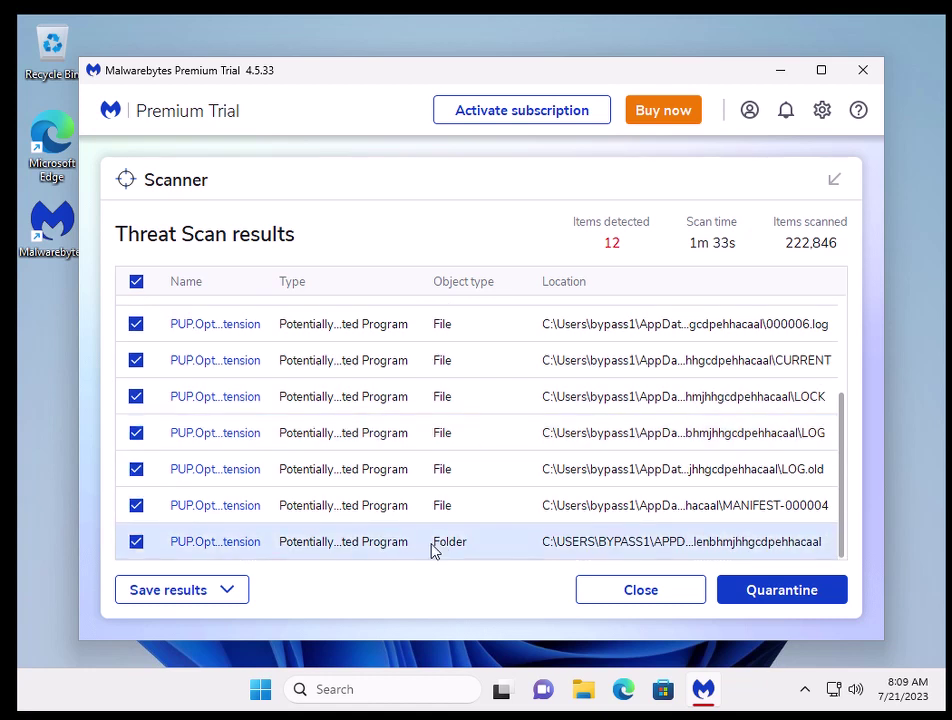
pyautogui.scroll(4, 467, 444)
pyautogui.scroll(-3, 474, 442)
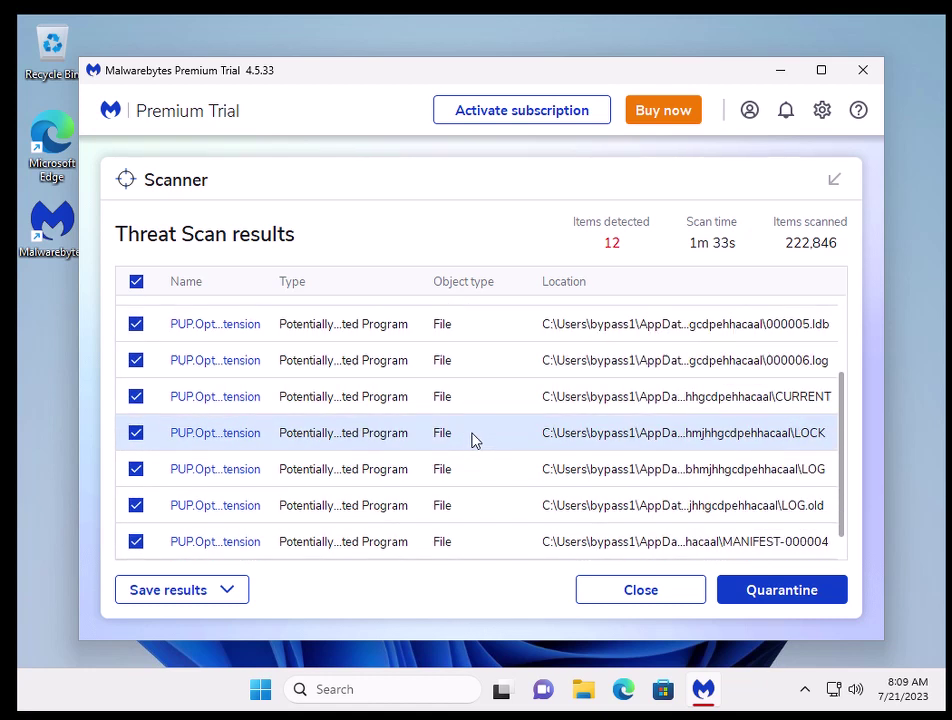
pyautogui.scroll(3, 520, 330)
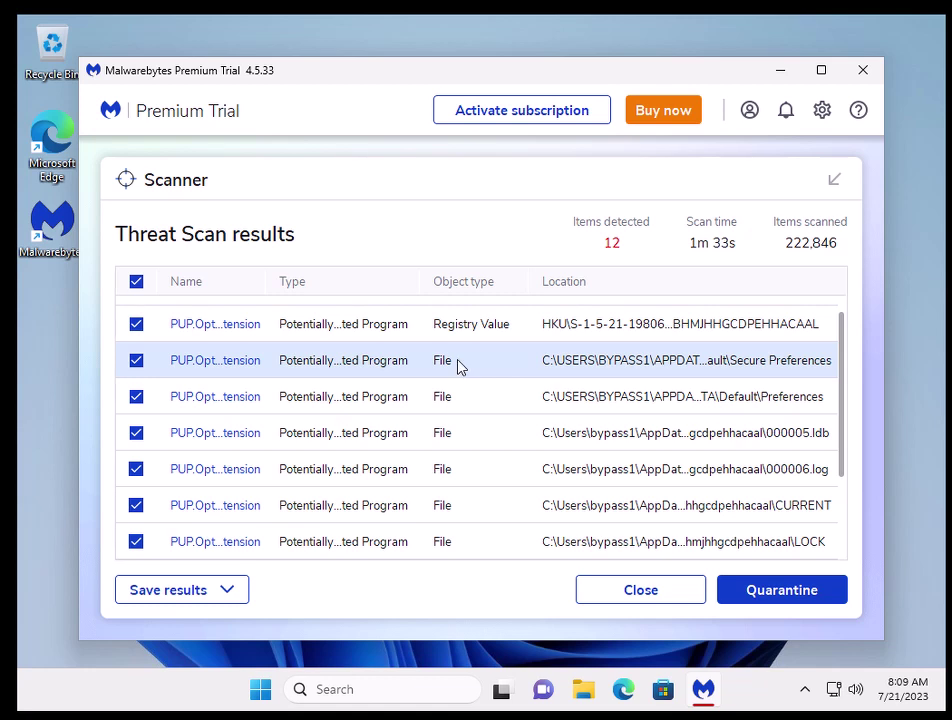
# - Quarantine all the items detected by the Threat Scan, finish the scan summary and close Malwarebytes
pyautogui.scroll(-4, 459, 366)
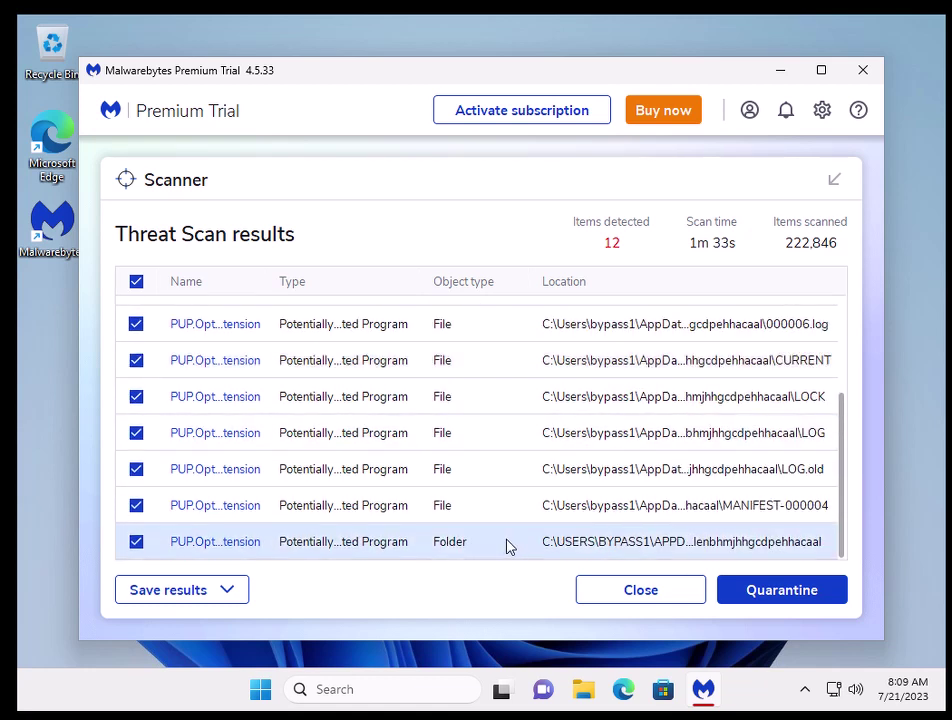
pyautogui.click(753, 596)
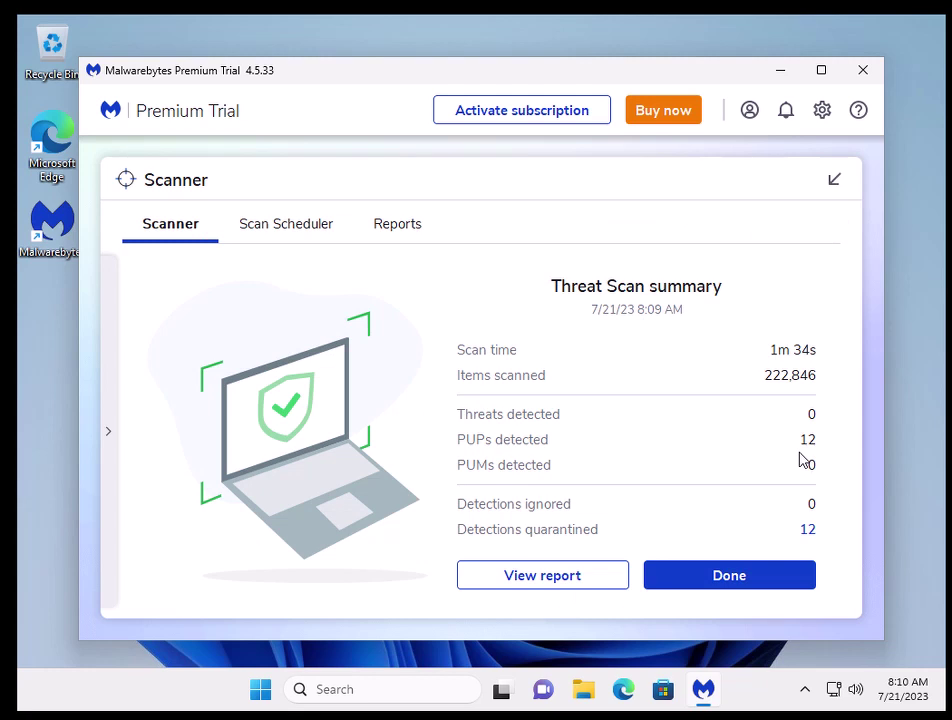
pyautogui.click(761, 576)
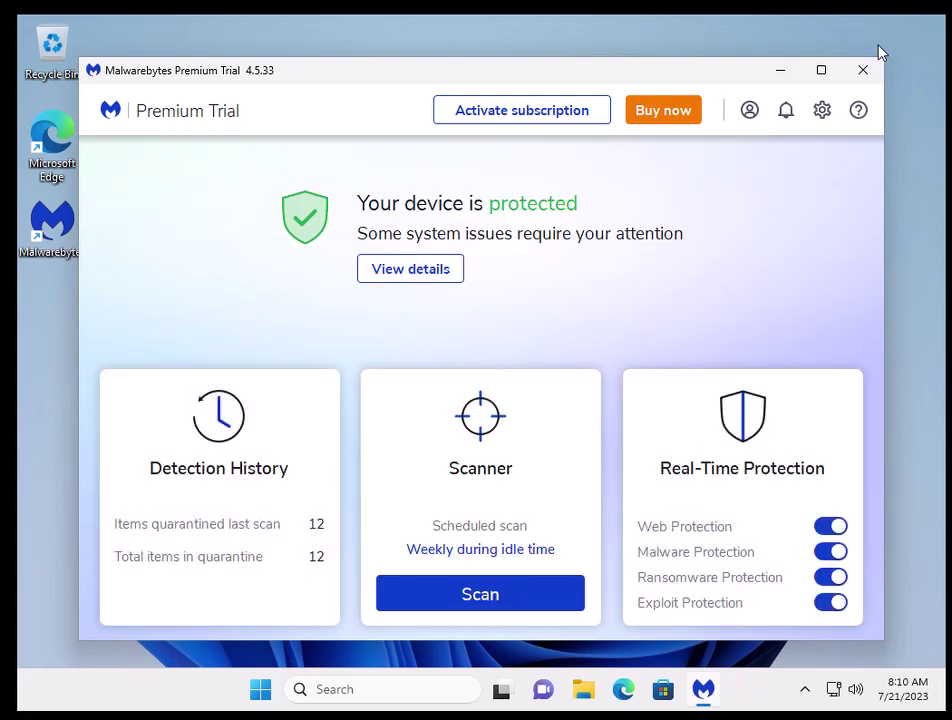
pyautogui.click(866, 70)
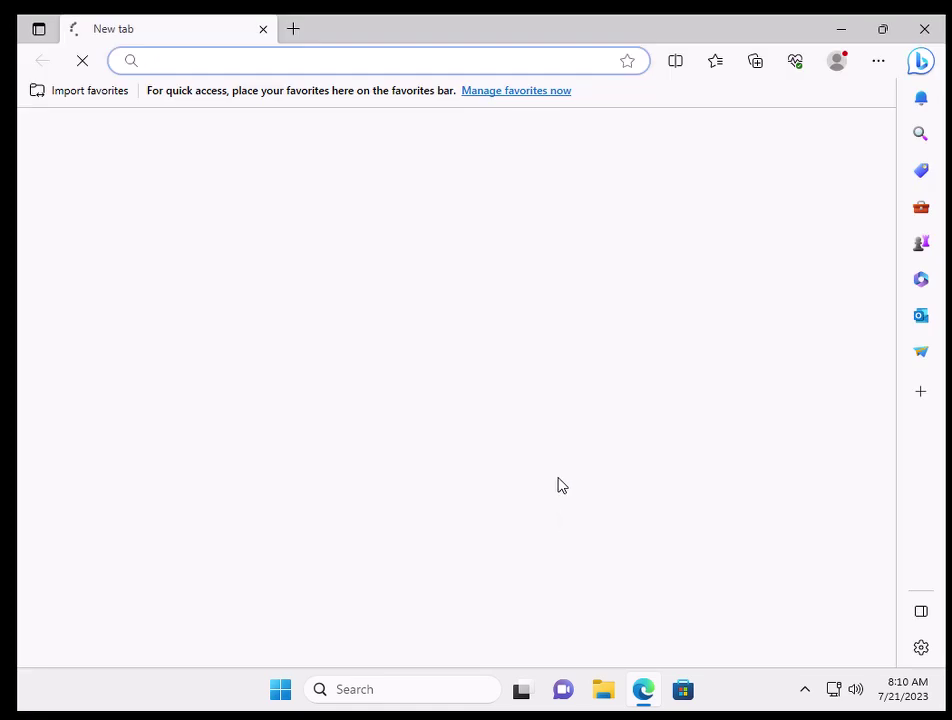
# - In Microsoft Edge, open the list of installed extensions to check whether Scrnli is still there
pyautogui.click(755, 61)
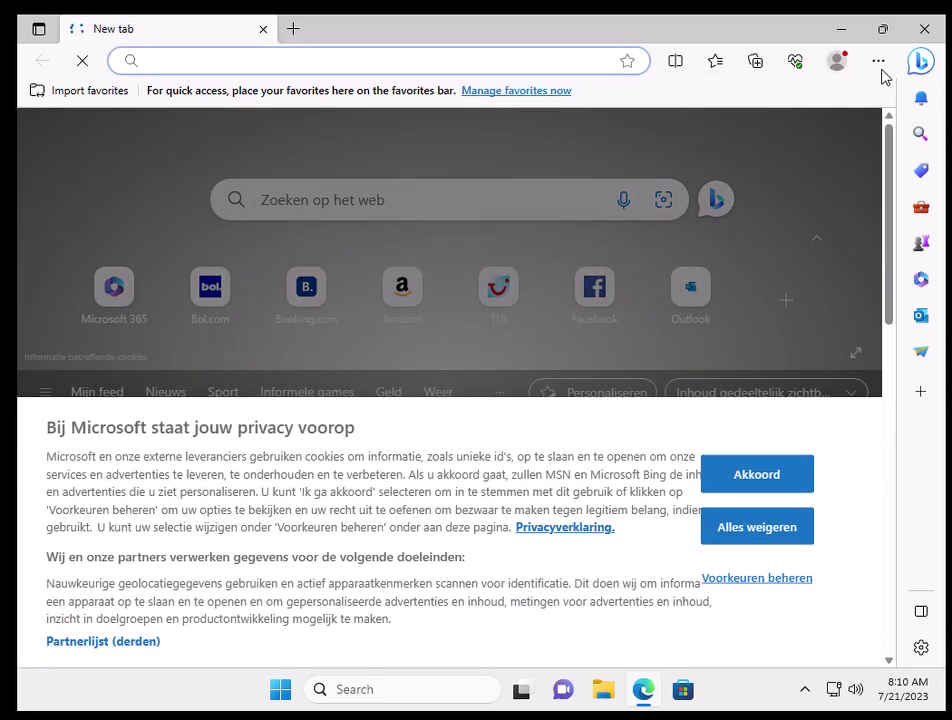
pyautogui.click(881, 68)
pyautogui.click(665, 252)
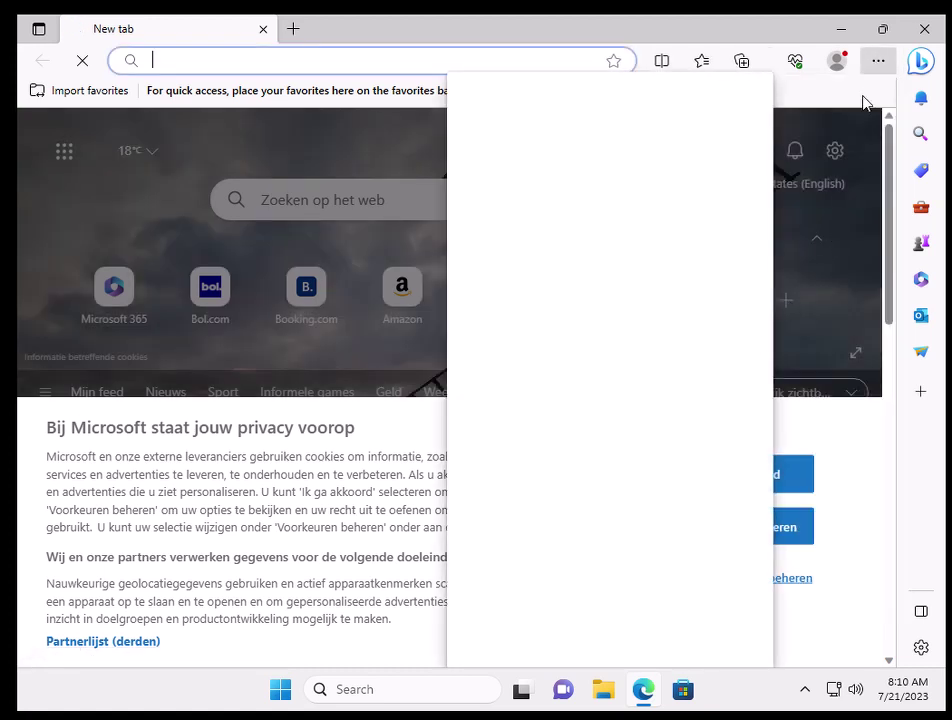
pyautogui.click(878, 61)
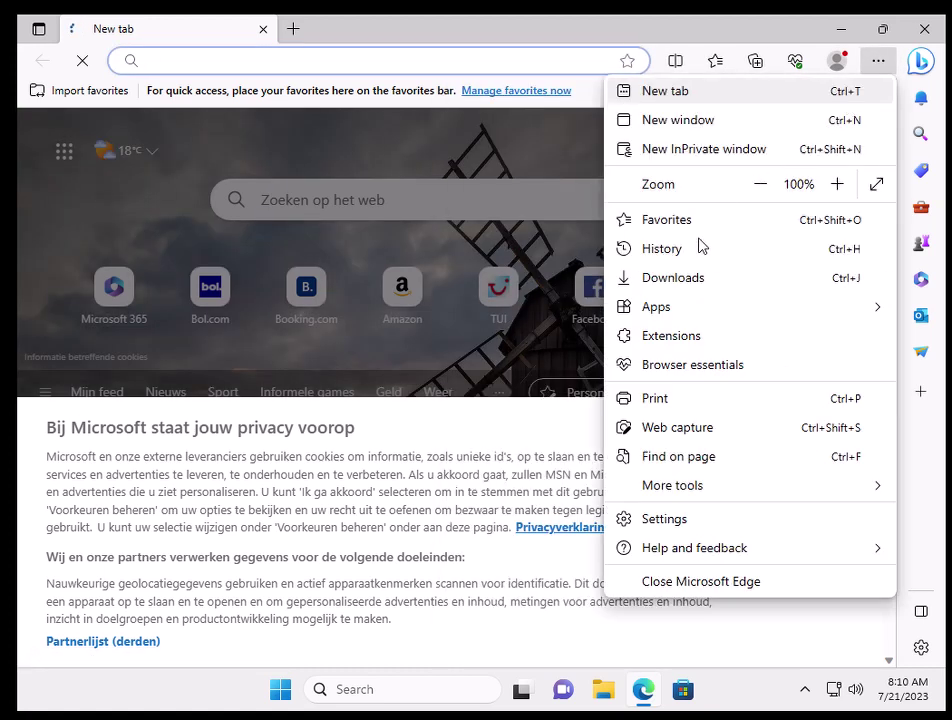
pyautogui.click(671, 336)
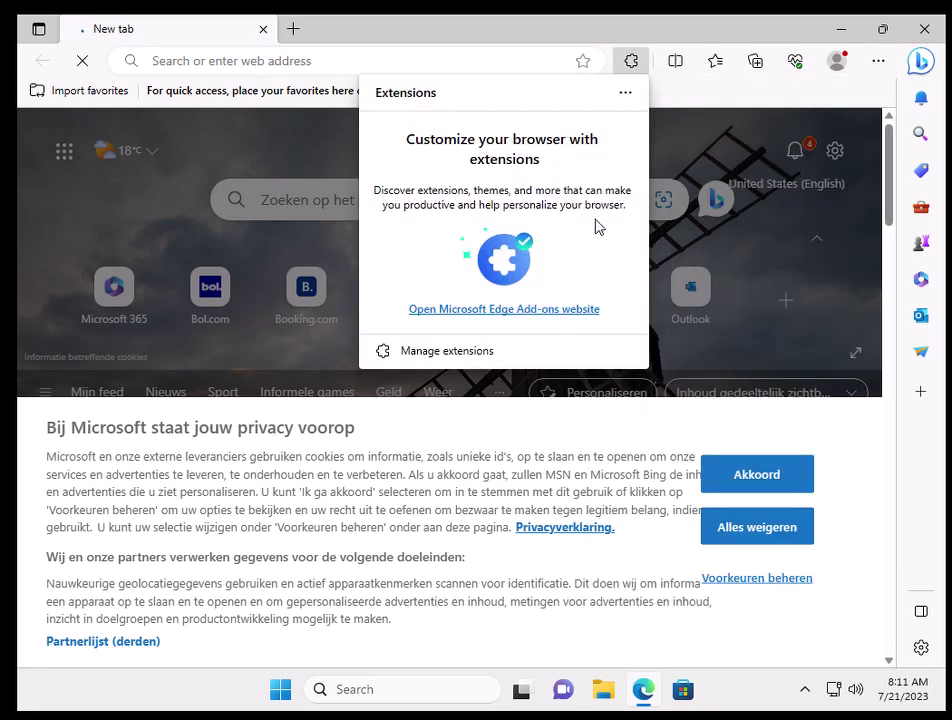